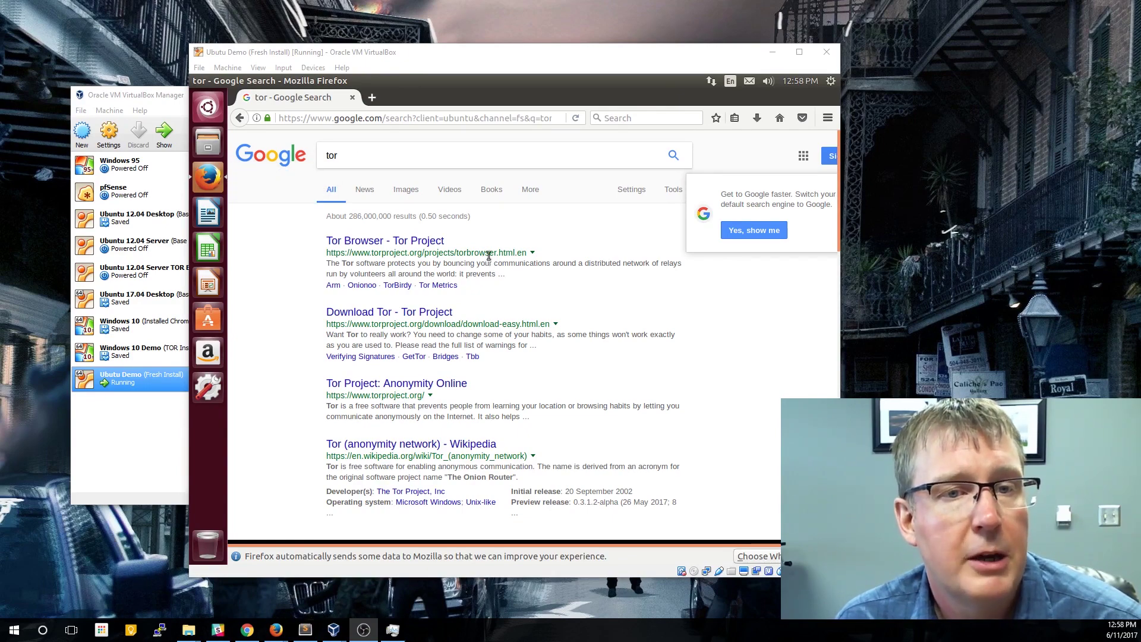
Follow the 'Tor Browser - Tor Project' link in Google's results for 'tor'.
left_click(428, 241)
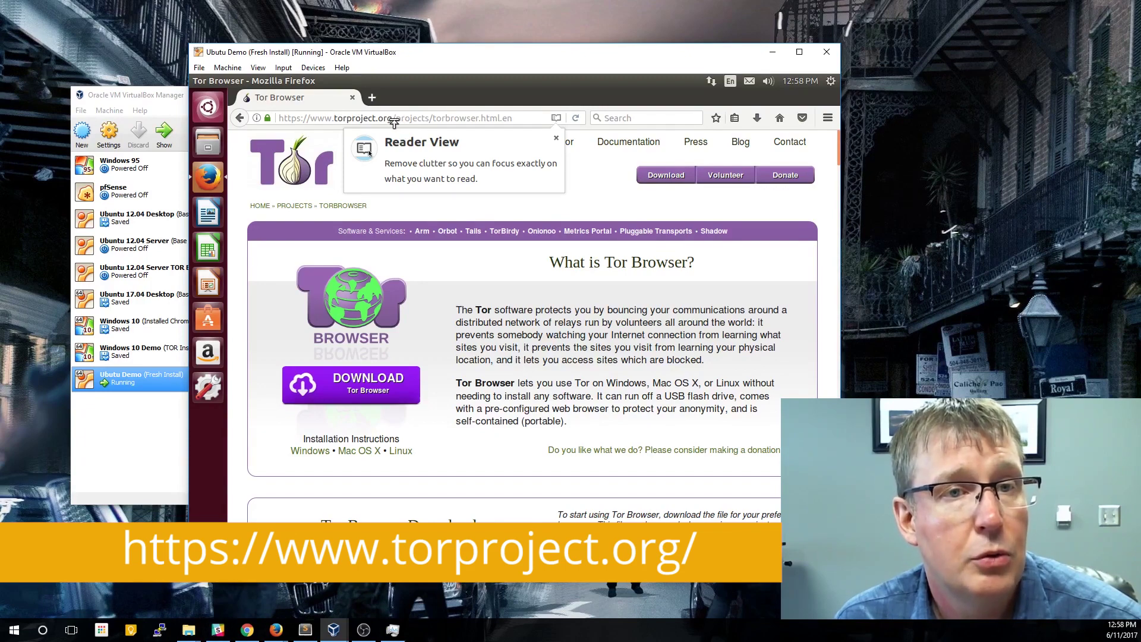
Dismiss the Reader View tip and download the English (en-US) Linux 64-bit Tor Browser 7.0.
left_click(442, 440)
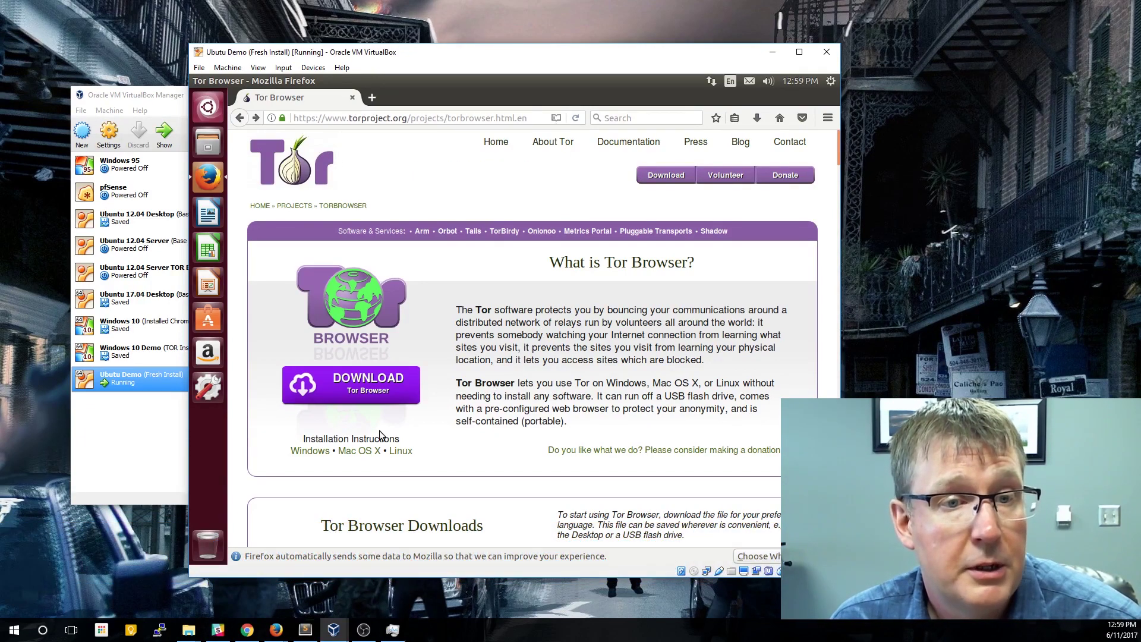
left_click(350, 392)
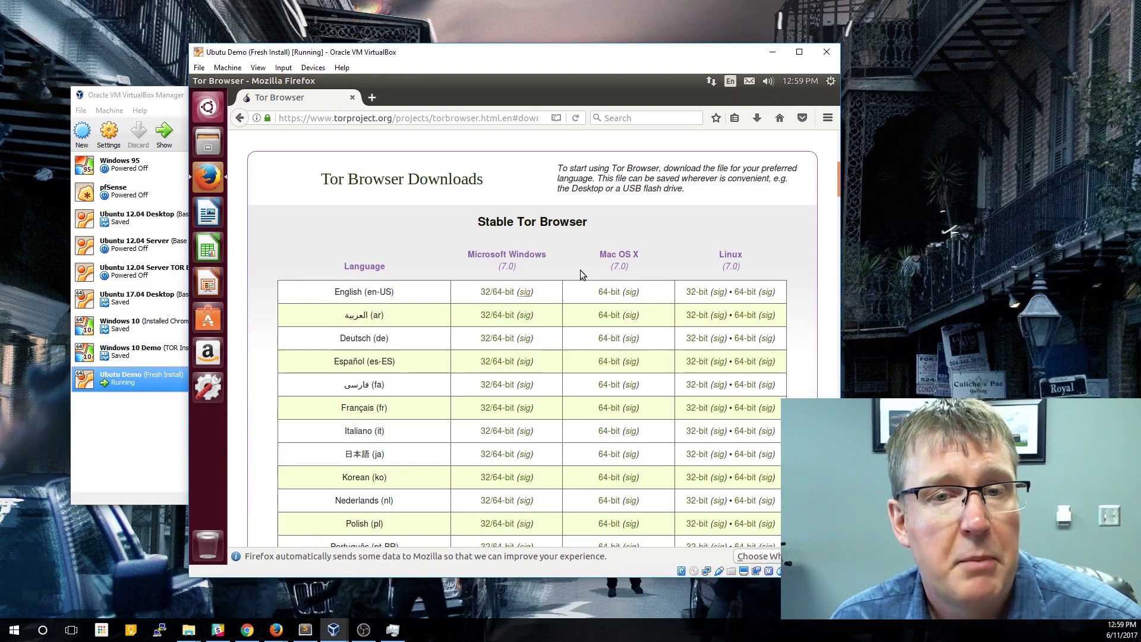
left_click(746, 292)
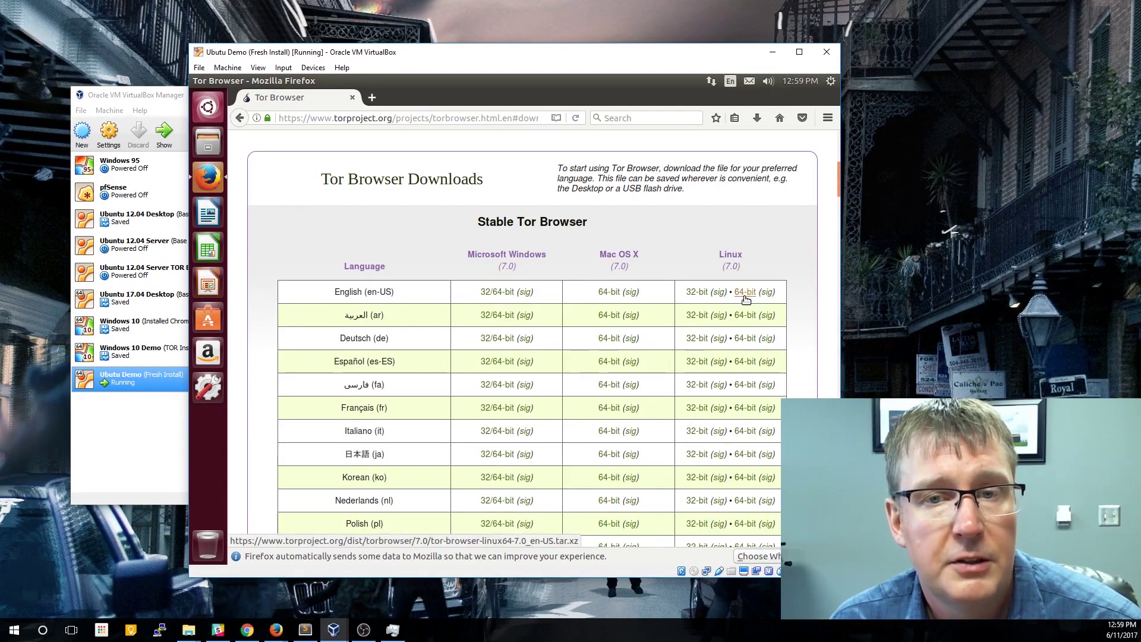
left_click(747, 294)
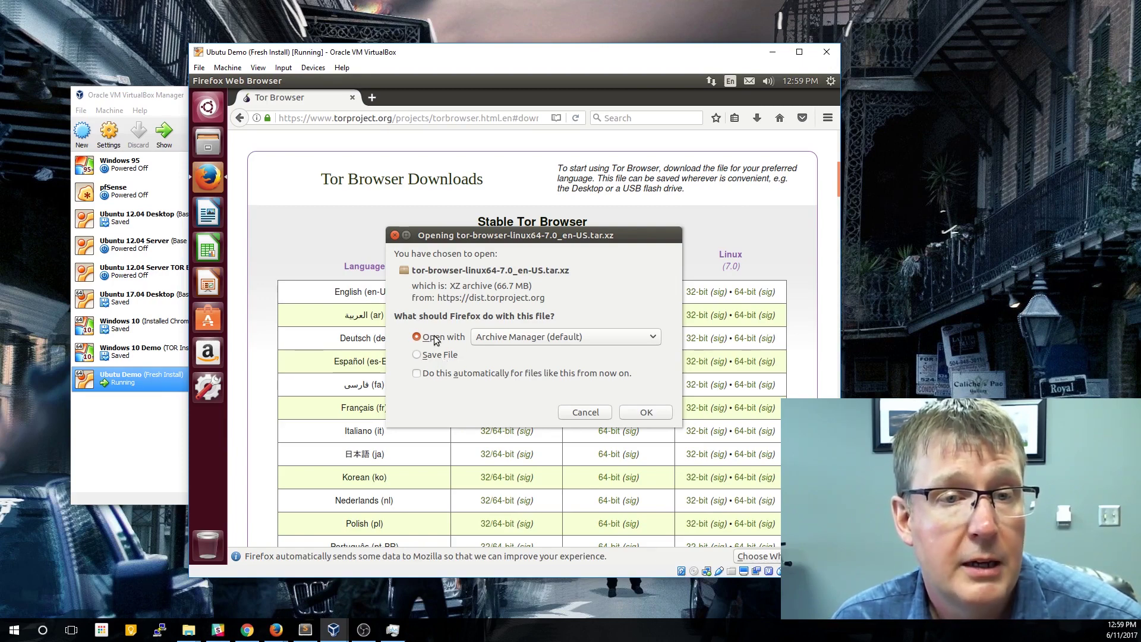
Extract the tor-browser_en-US folder into Home with Archive Manager, then close the archive.
left_click(647, 412)
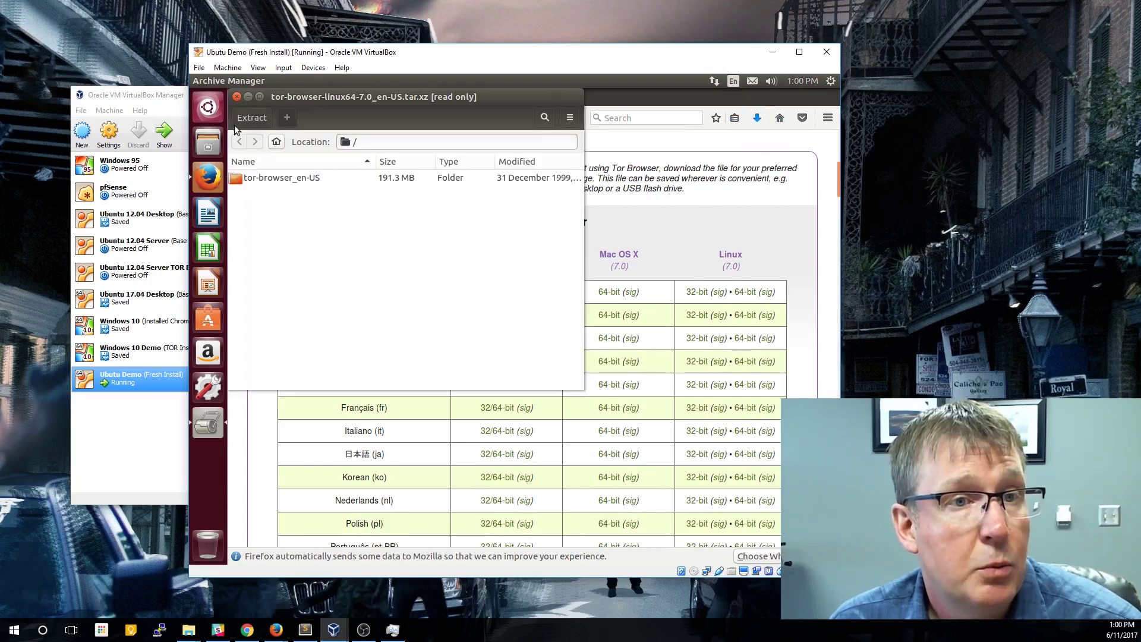
right_click(276, 182)
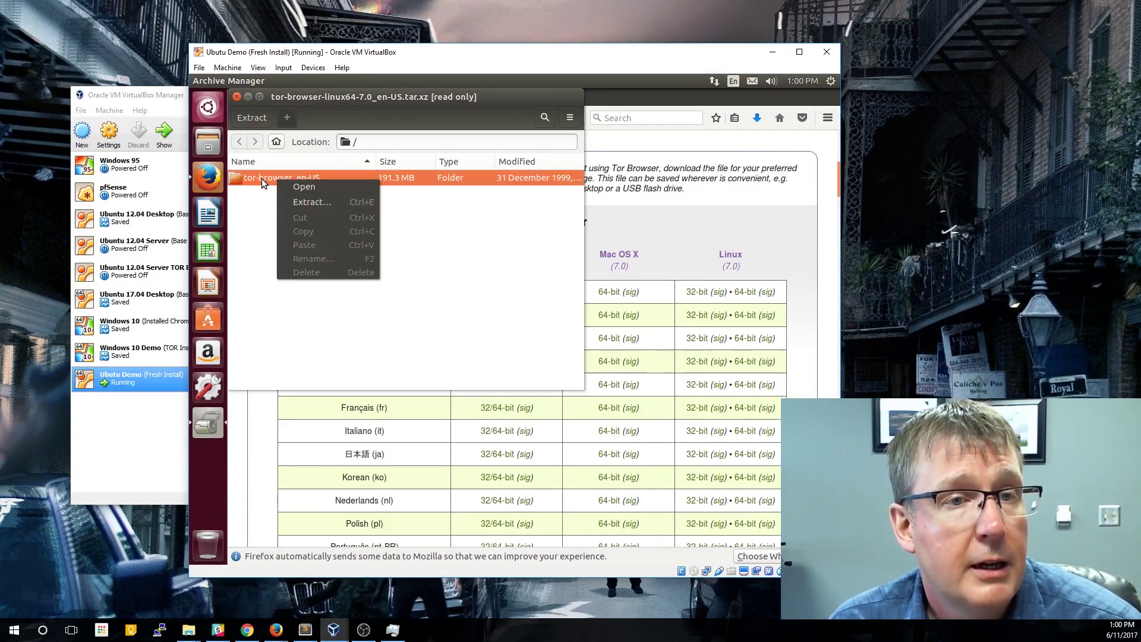
left_click(297, 203)
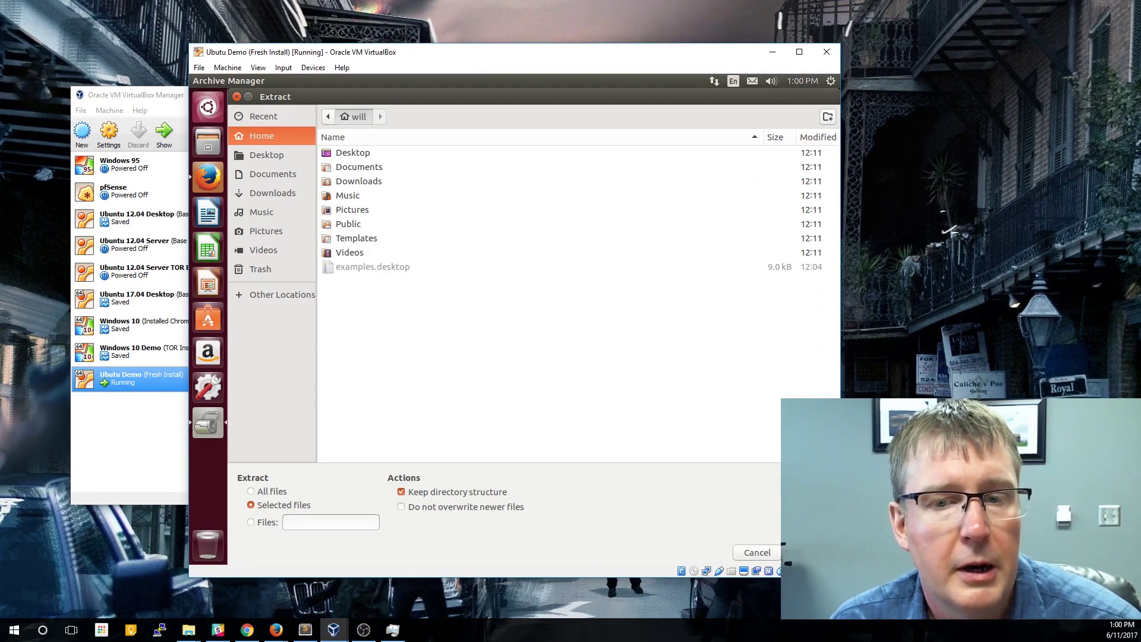
left_click(802, 552)
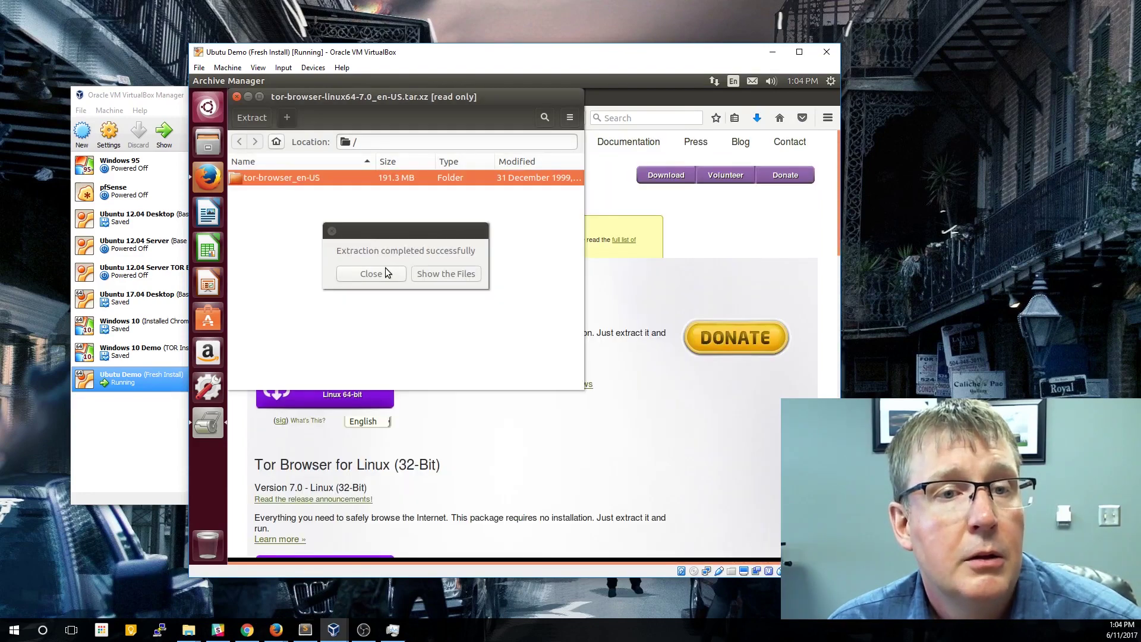
left_click(367, 275)
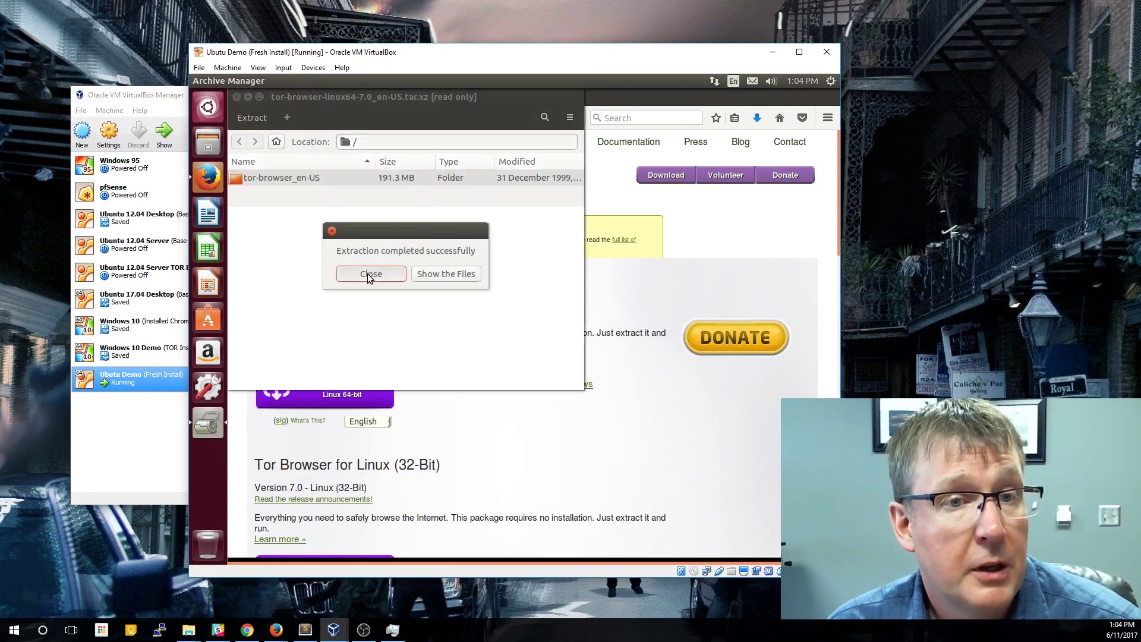
left_click(237, 97)
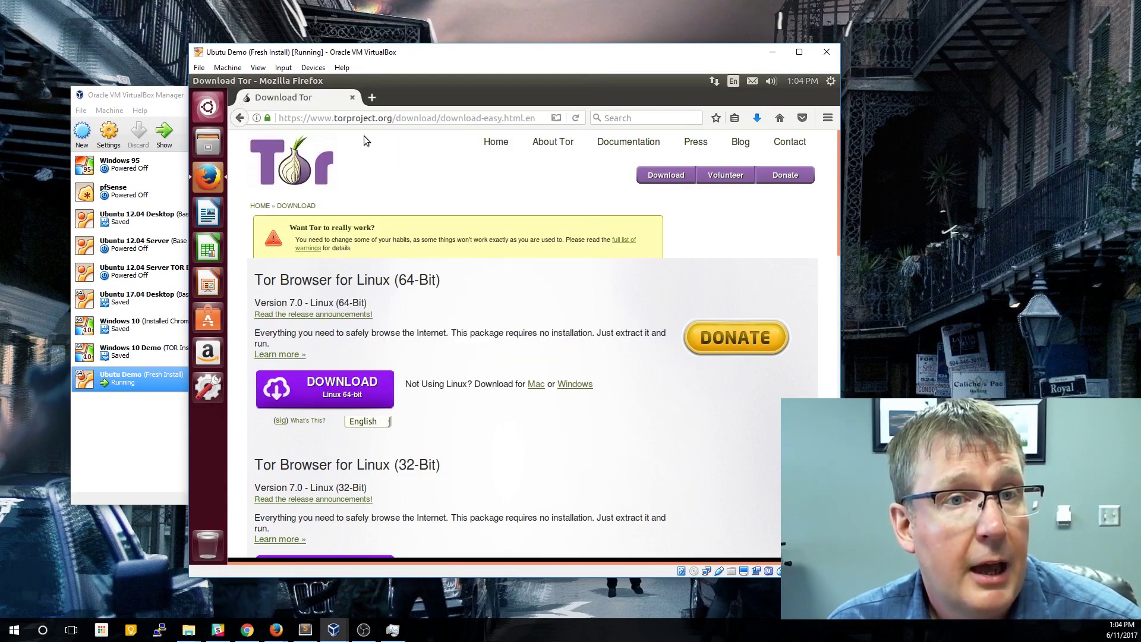
Close Firefox and run Tor Browser Setup from the tor-browser_en-US folder in Files.
left_click(354, 97)
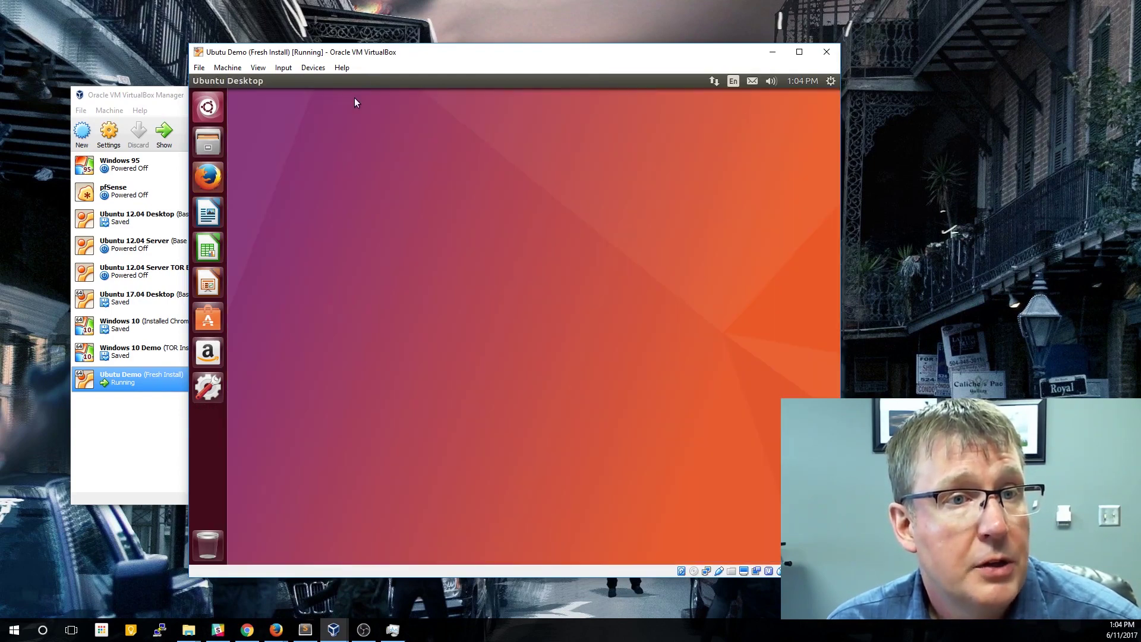
left_click(209, 146)
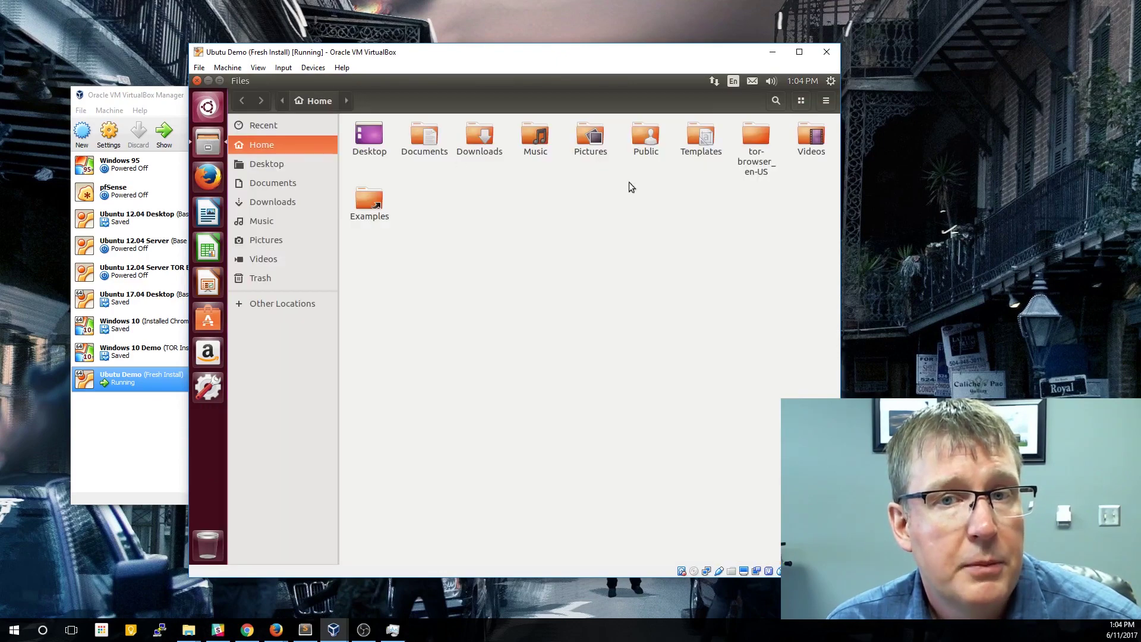
double_click(759, 141)
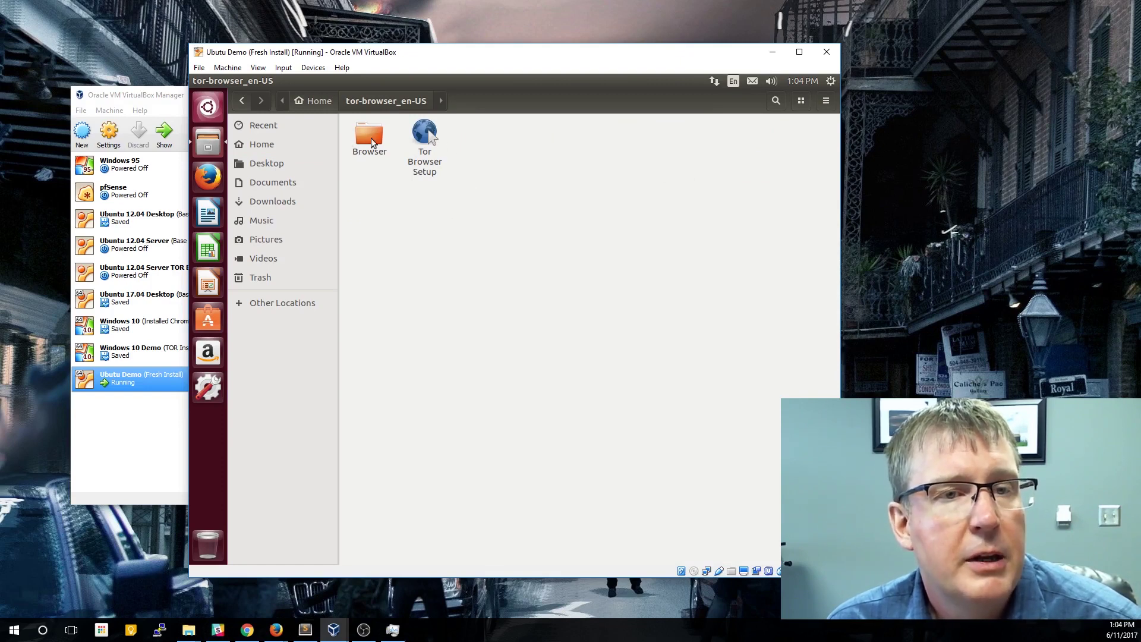
left_click(431, 161)
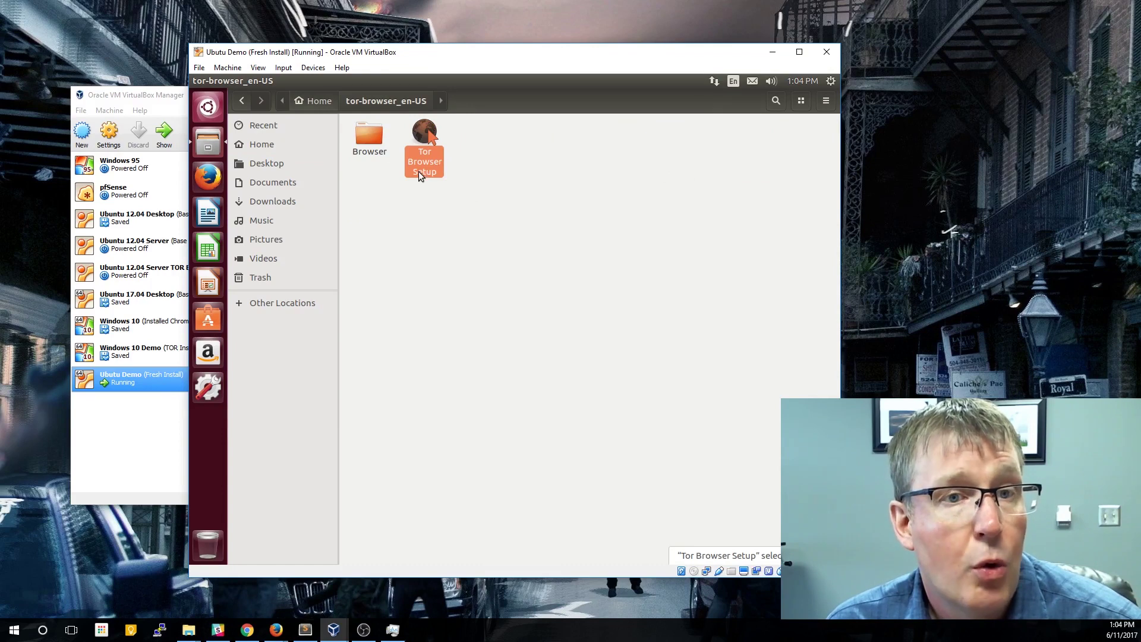
double_click(428, 138)
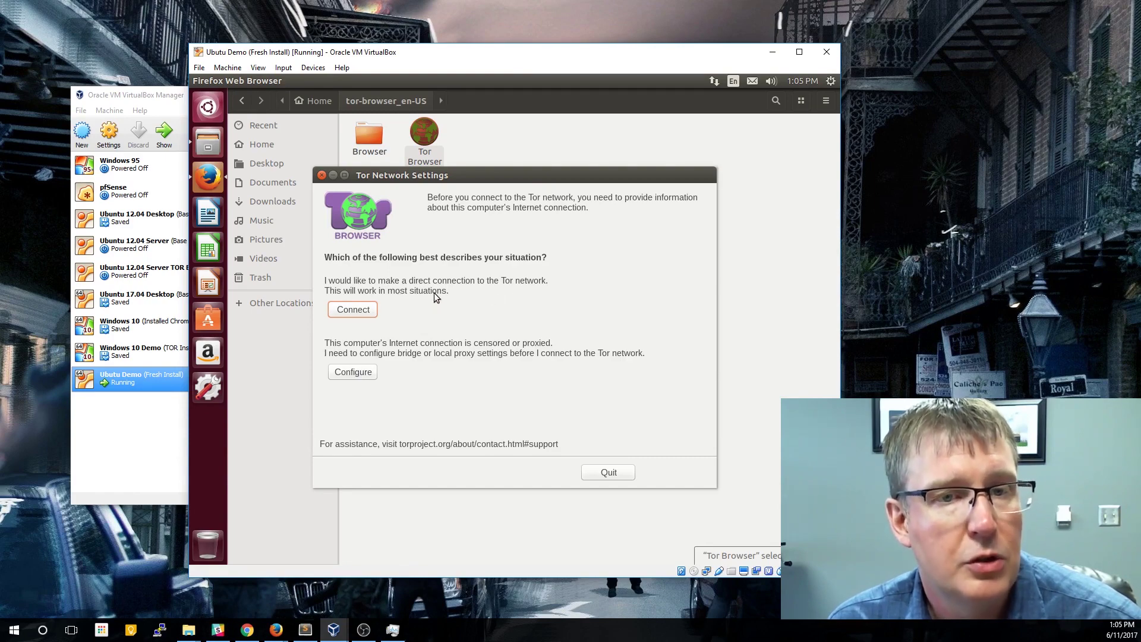
Connect directly to the Tor network, then open and close the main menu on the welcome page.
left_click(353, 309)
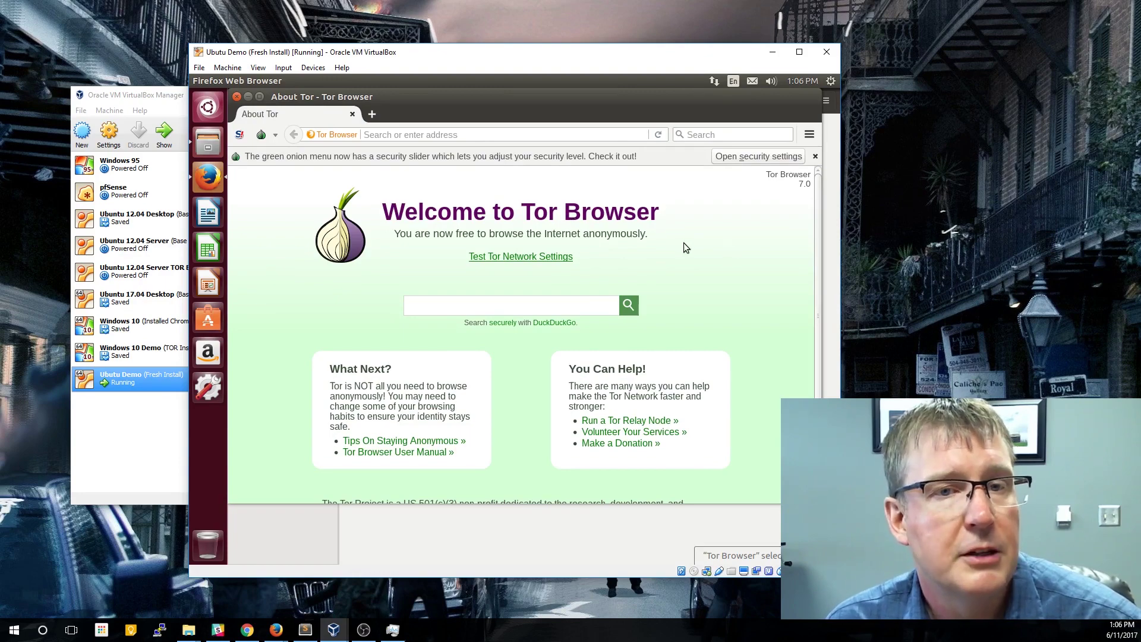
left_click(814, 133)
left_click(809, 135)
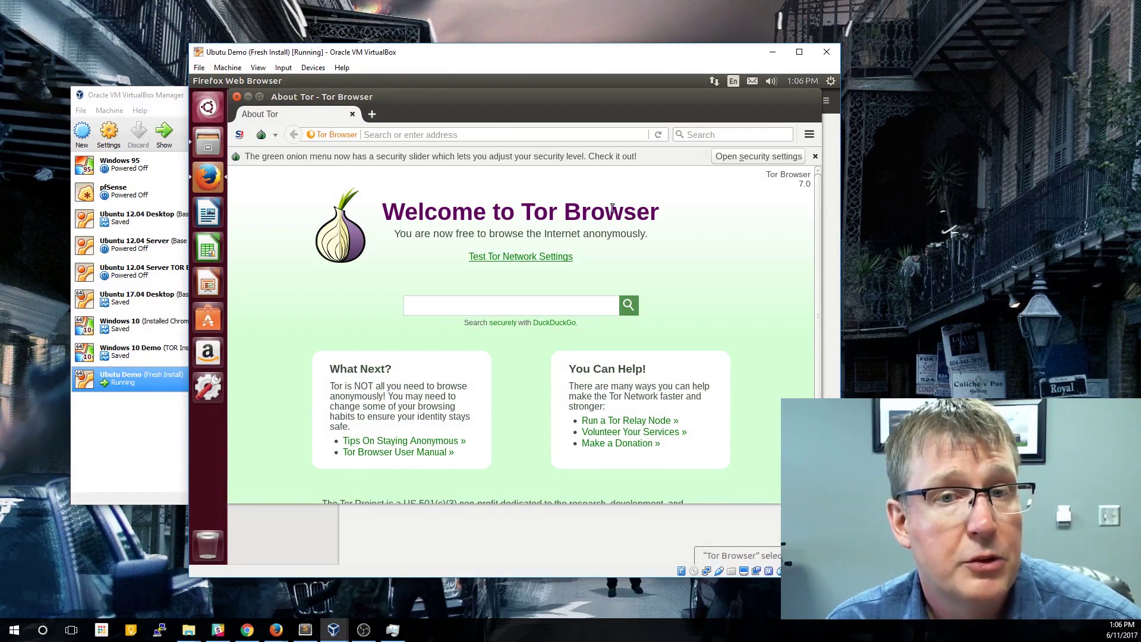
left_click(491, 135)
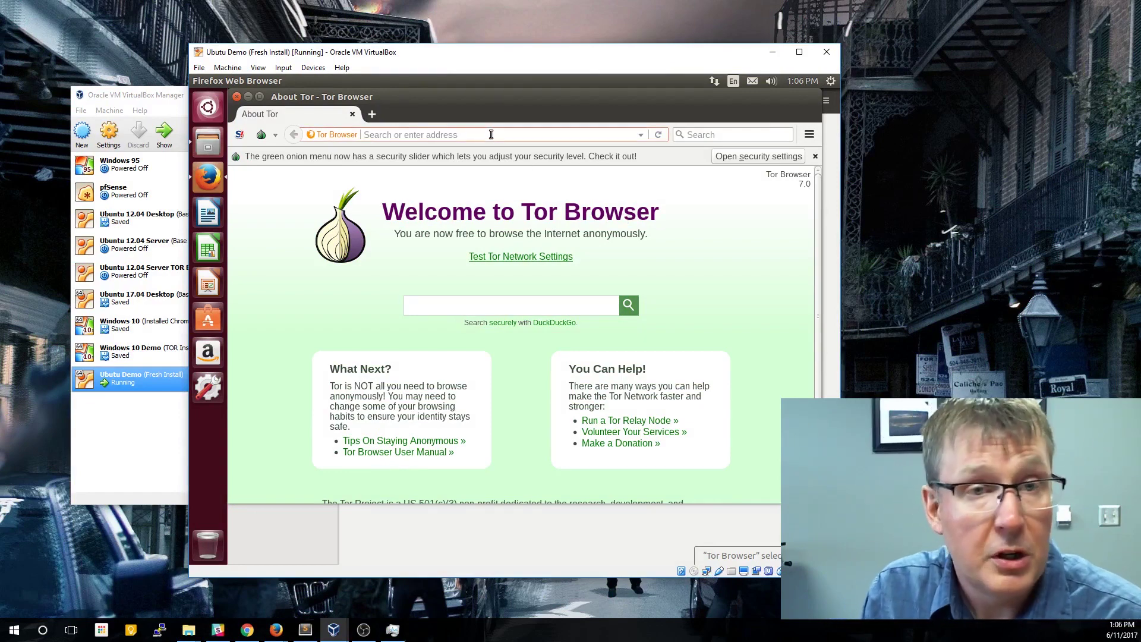
type("www")
type(".")
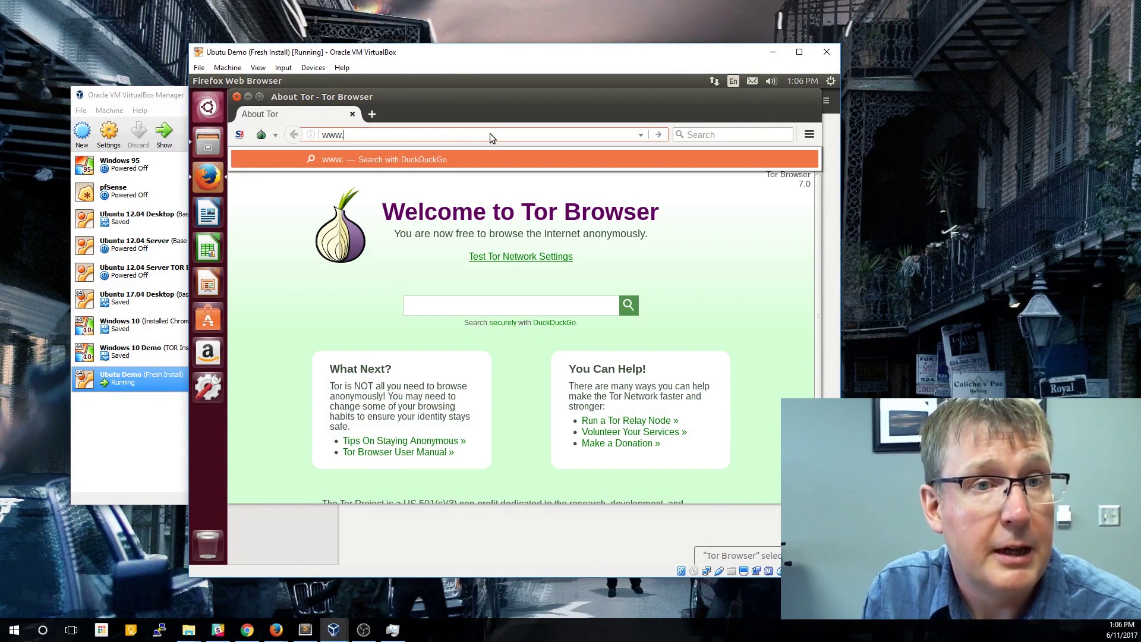
type("brighplanet.com")
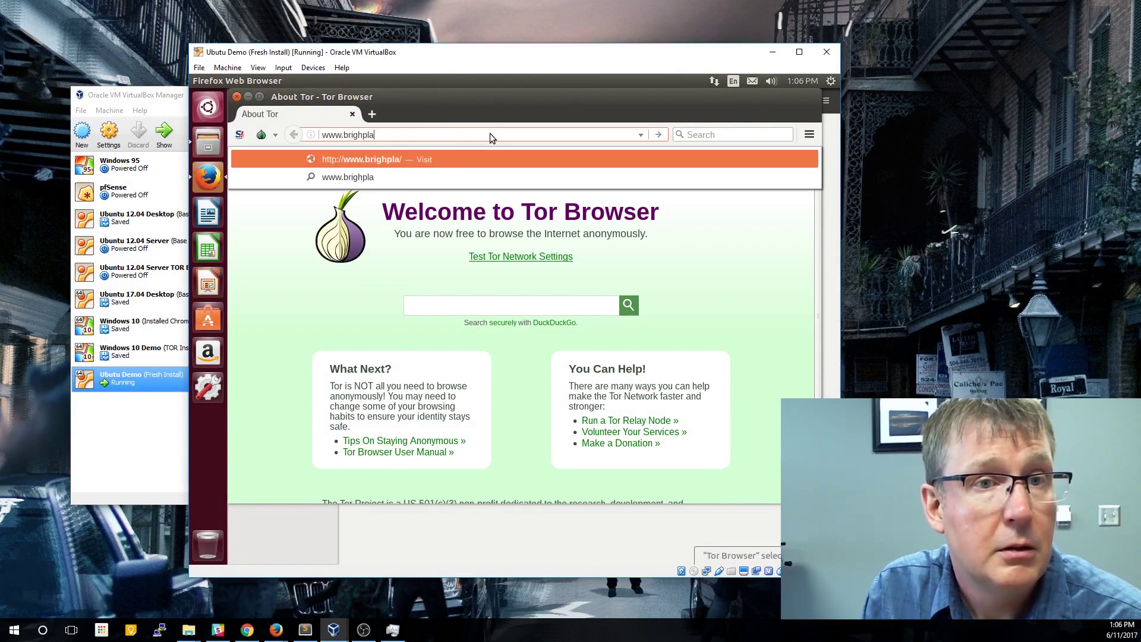
key("Return")
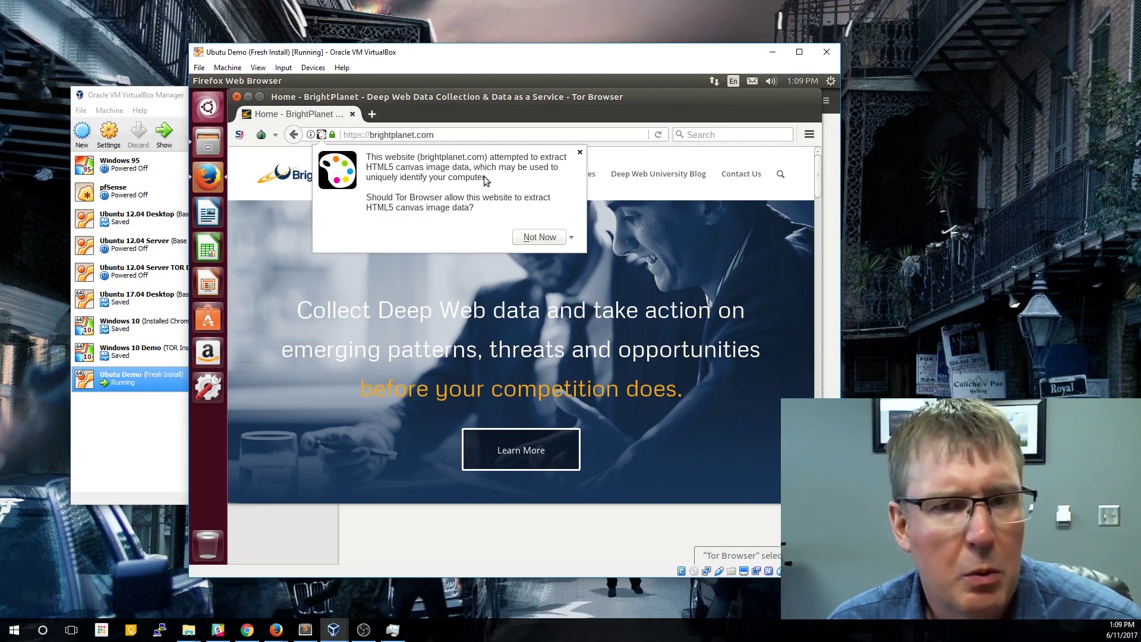
left_click(580, 154)
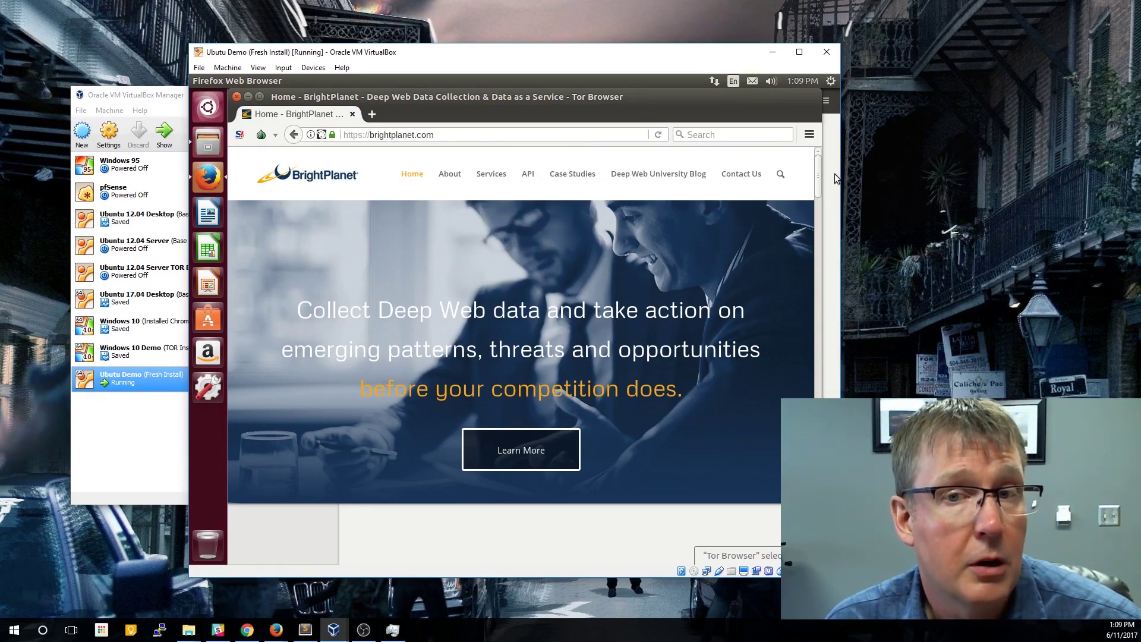
mouse_move(816, 180)
left_mouse_down()
mouse_move(811, 476)
mouse_move(817, 159)
left_mouse_up()
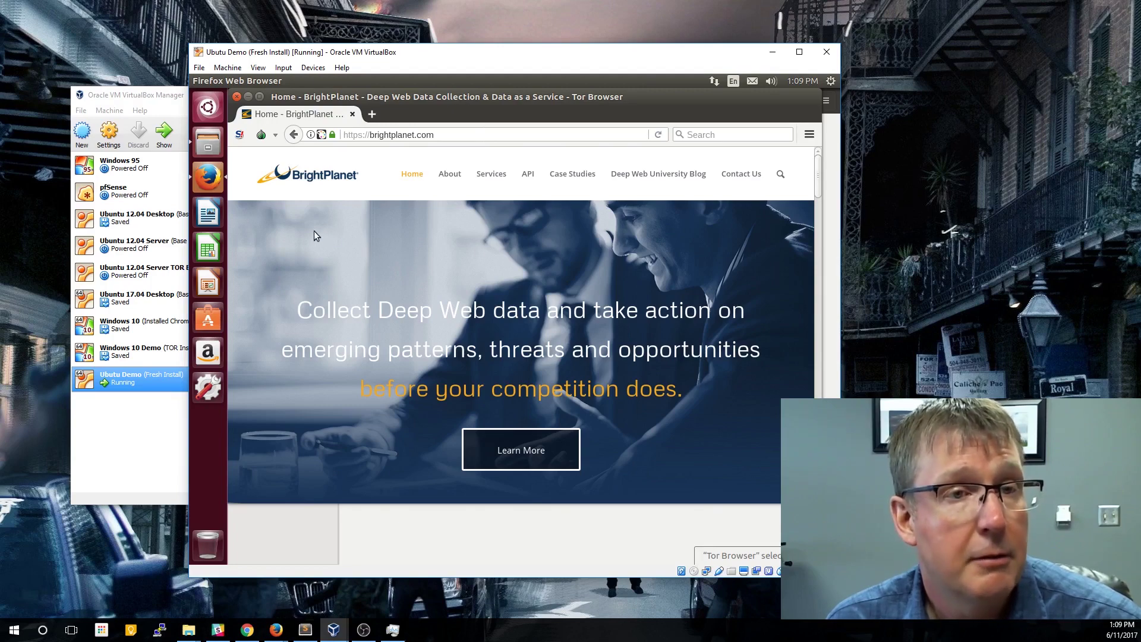
Choose New Tor Circuit for this Site on brightplanet.com, then dismiss the canvas prompt and view the circuit.
left_click(275, 135)
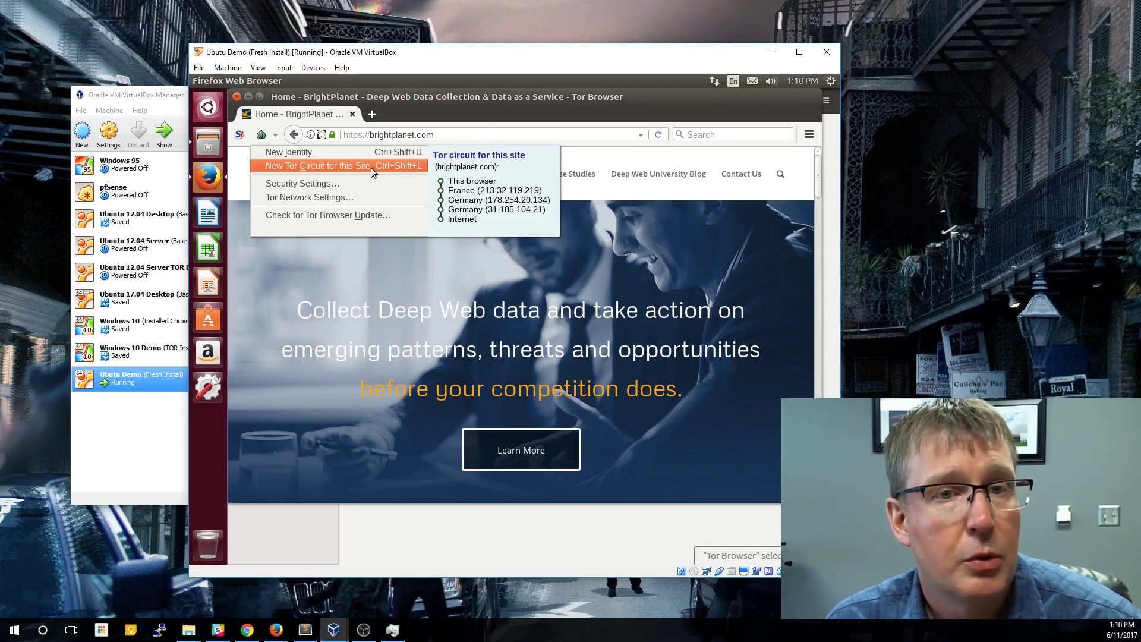
left_click(327, 166)
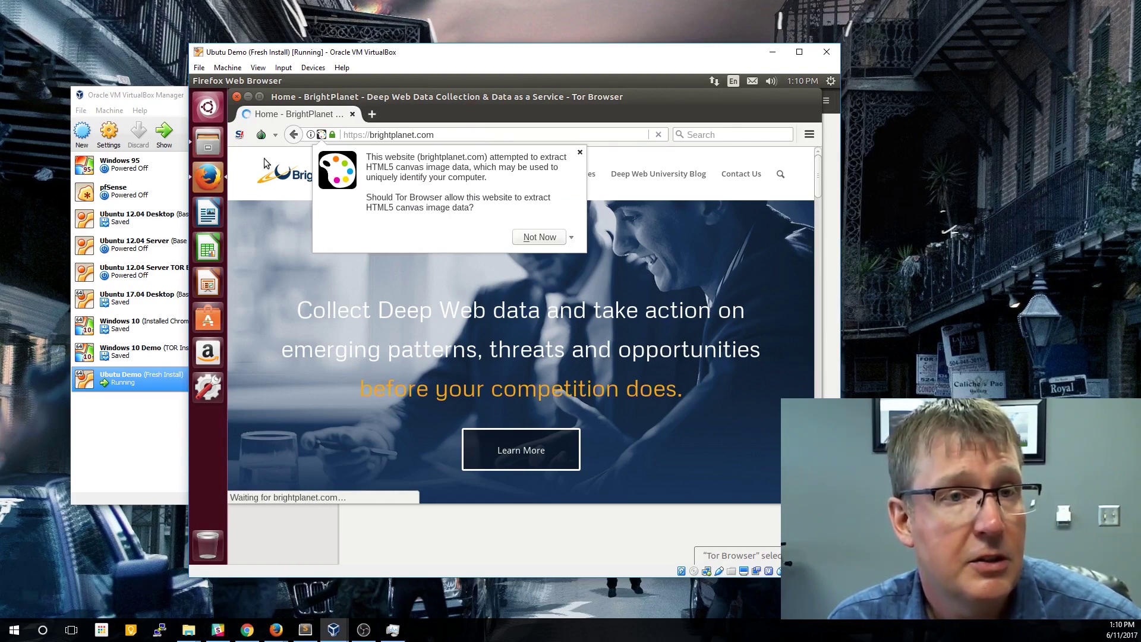
left_click(275, 137)
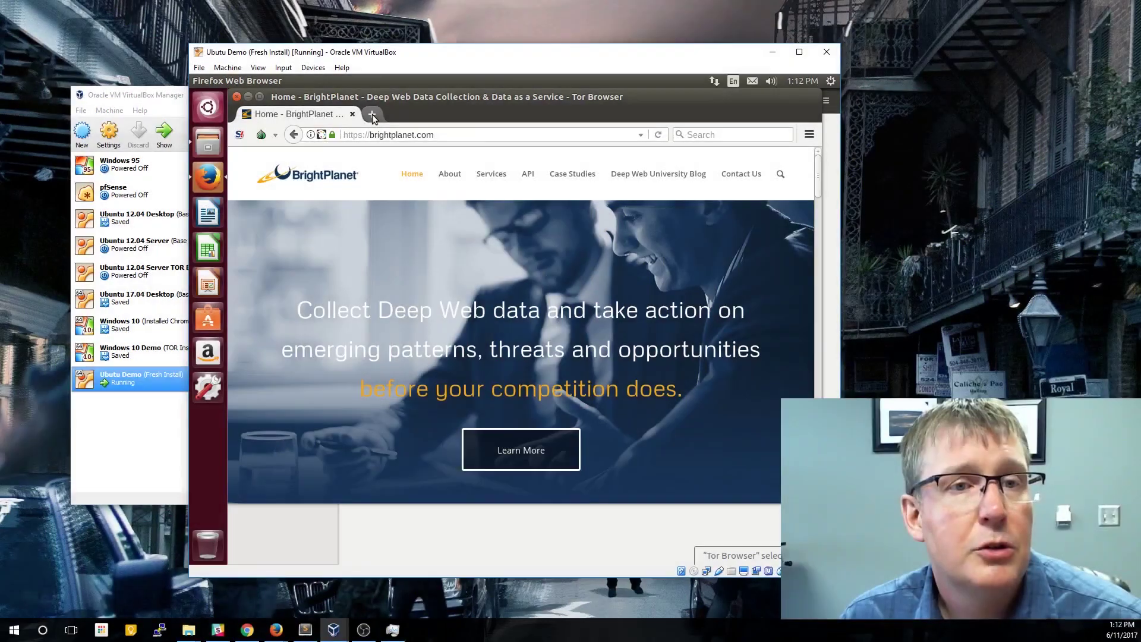
Search 'what's my ip' in a new tab, then view and close DuckDuckGo's Tor circuit.
left_click(372, 115)
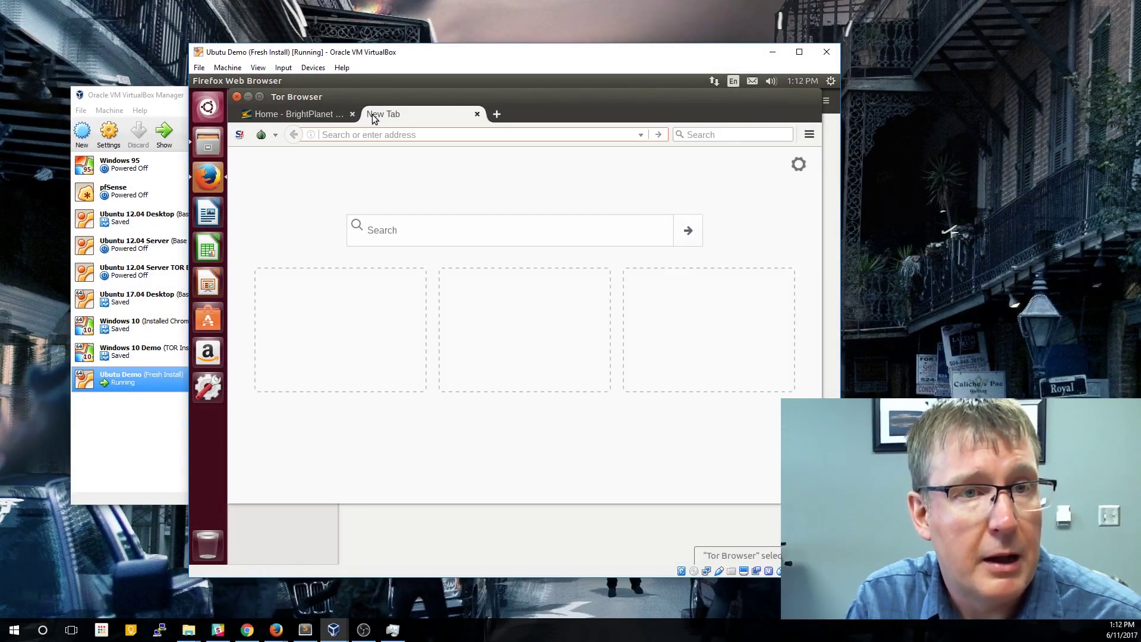
type("what")
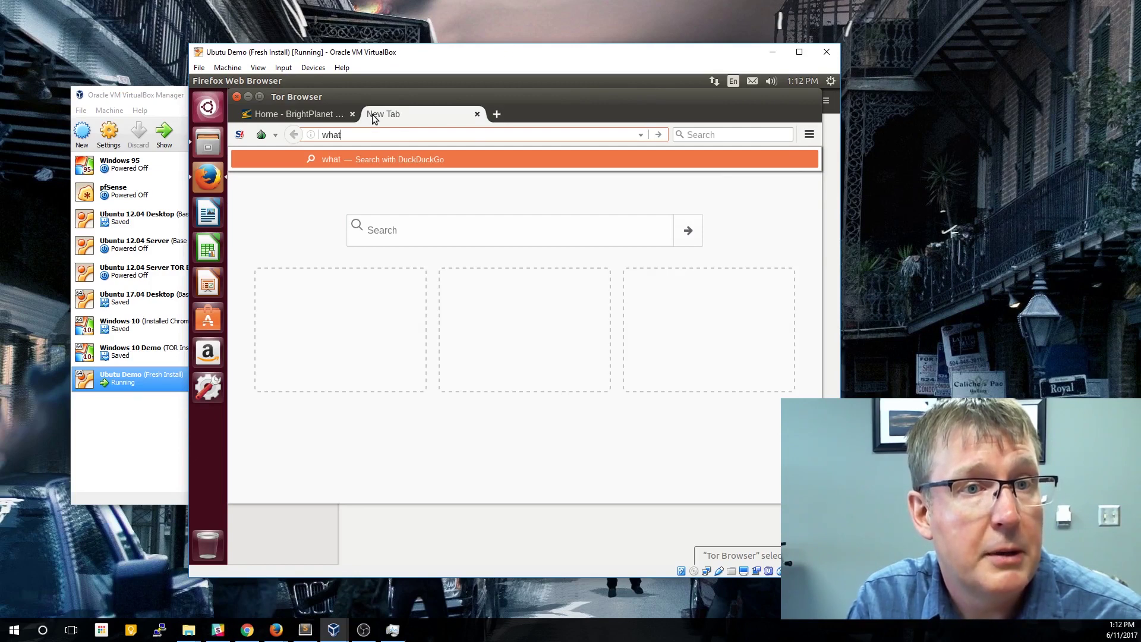
type("'s my ip")
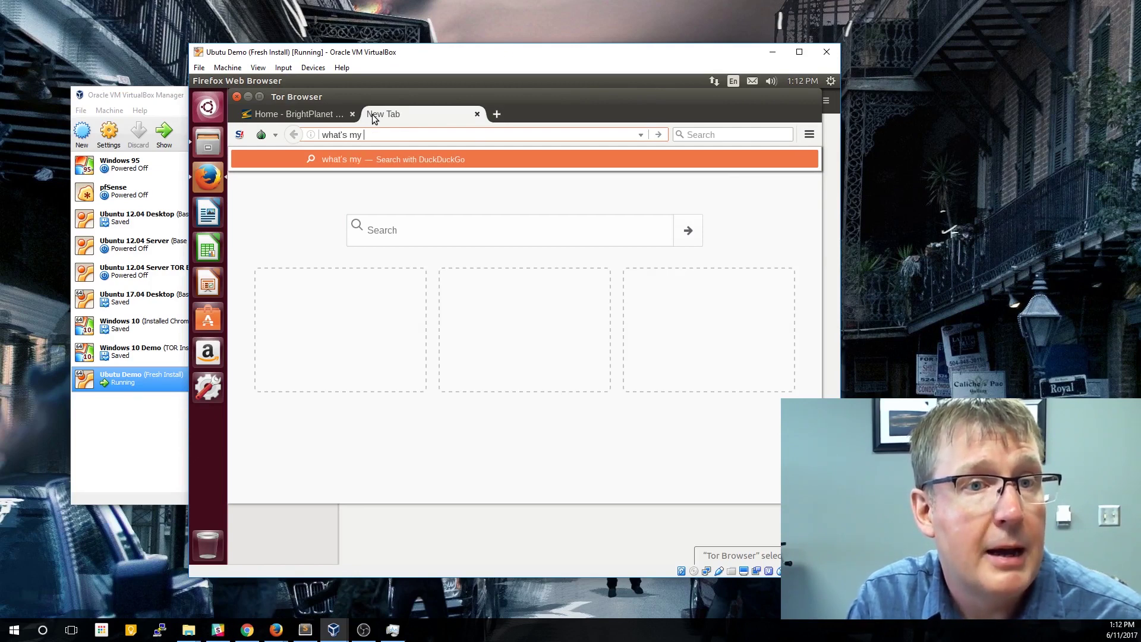
key("Return")
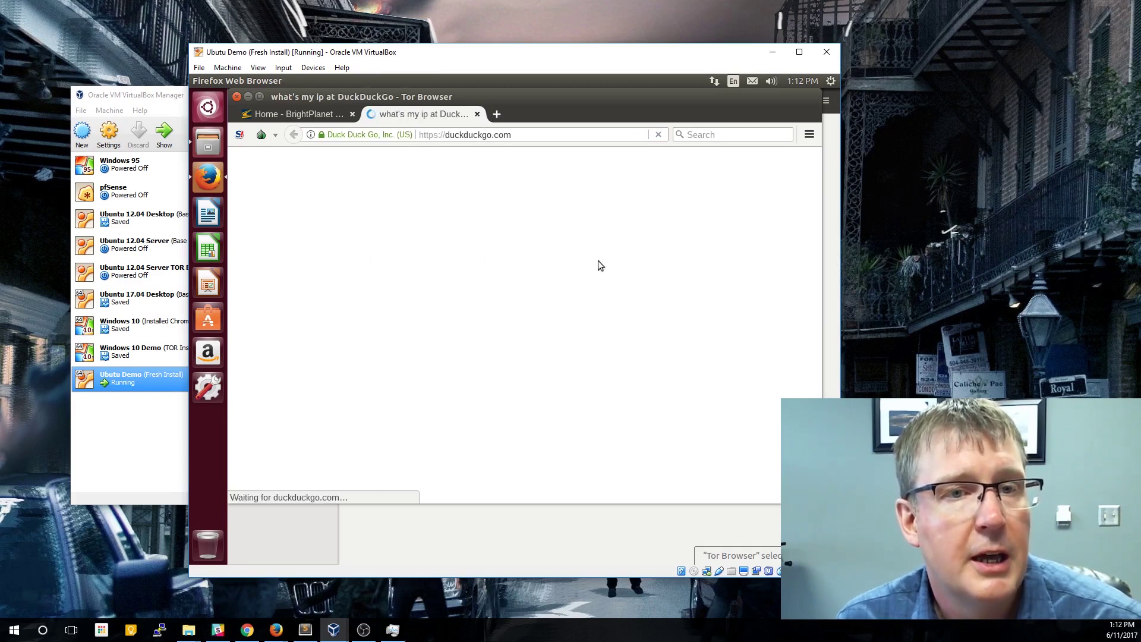
left_click(275, 138)
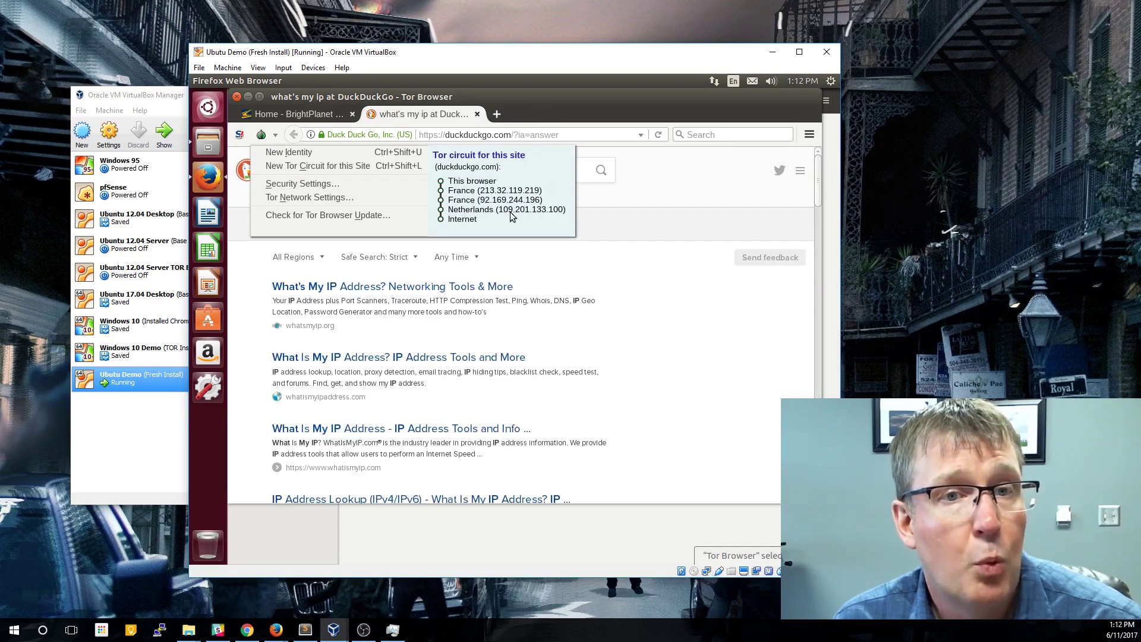
left_click(561, 110)
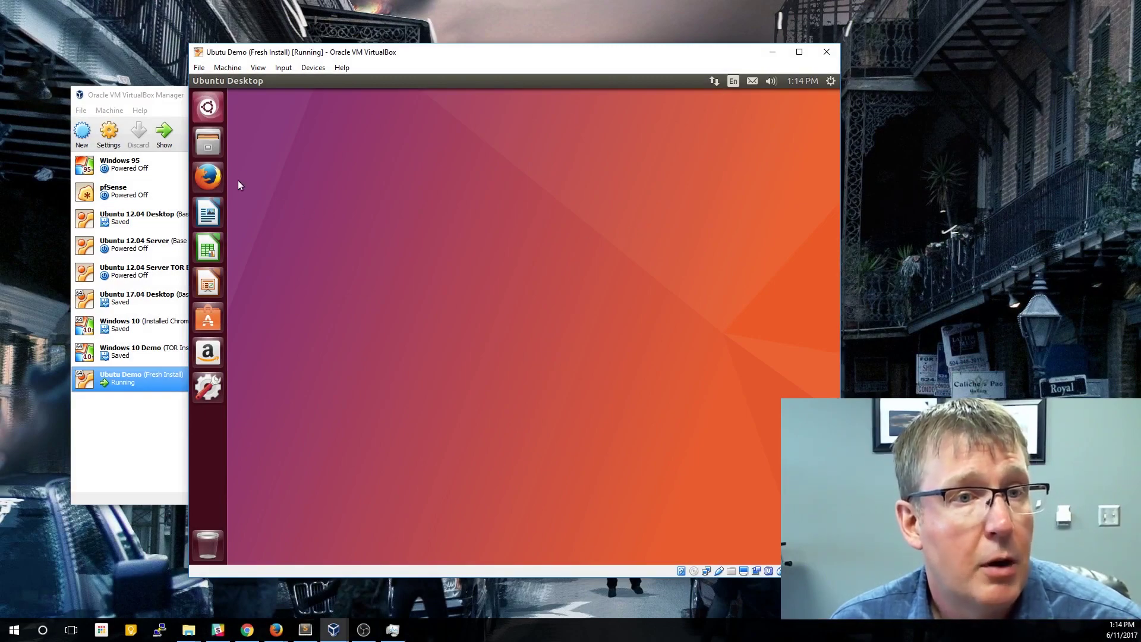
Drag the Tor Browser launcher from tor-browser_en-US onto the Unity launcher.
left_click(211, 145)
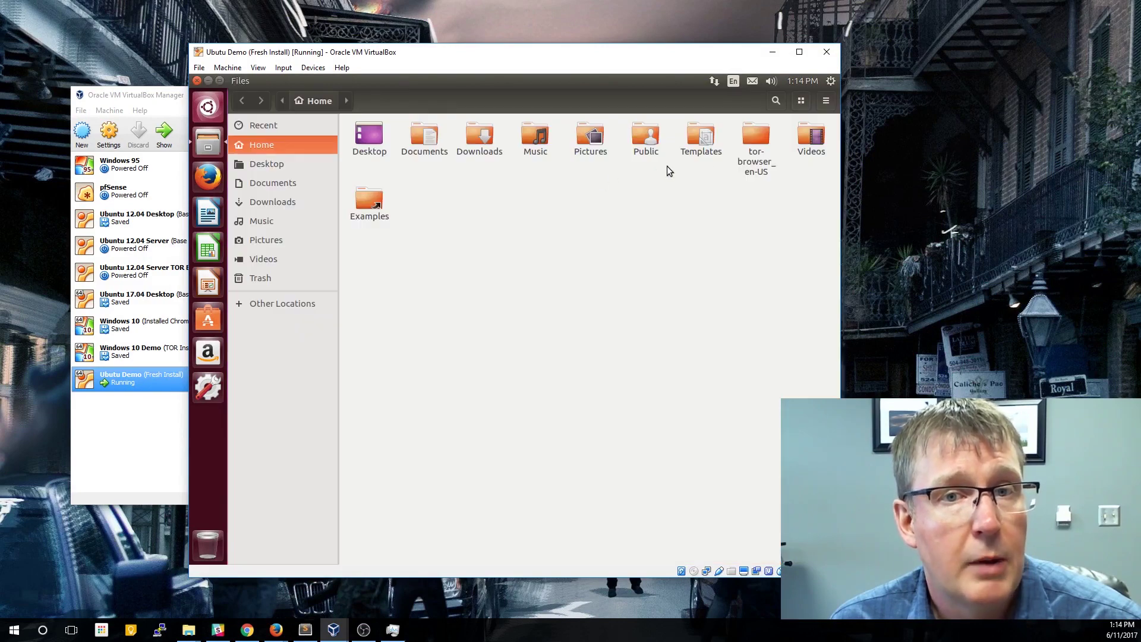
double_click(756, 135)
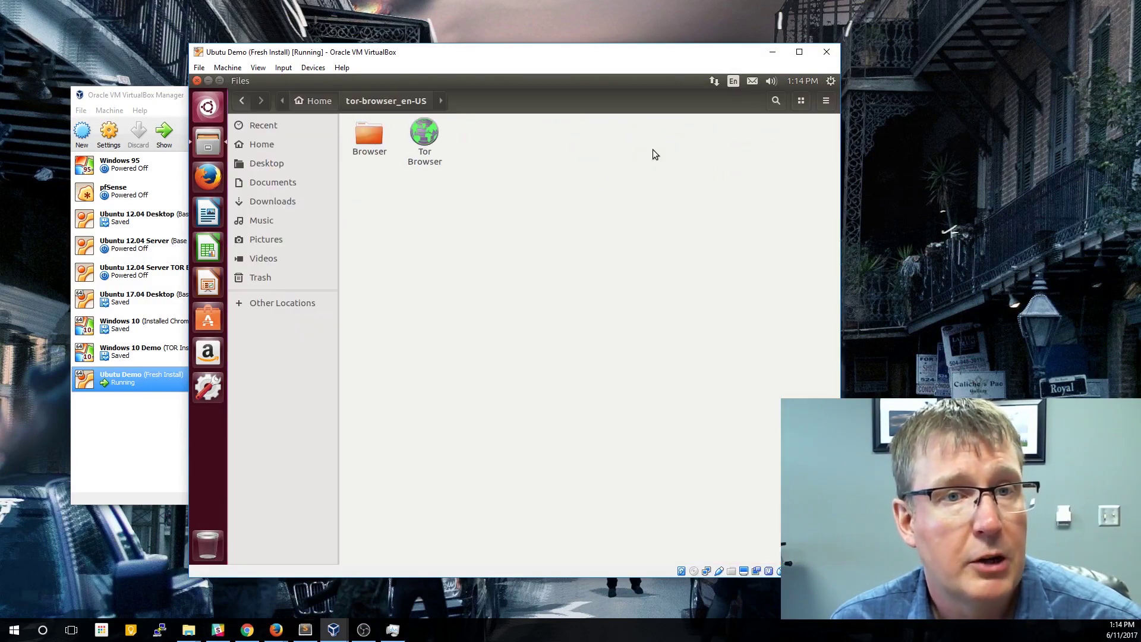
left_click(424, 151)
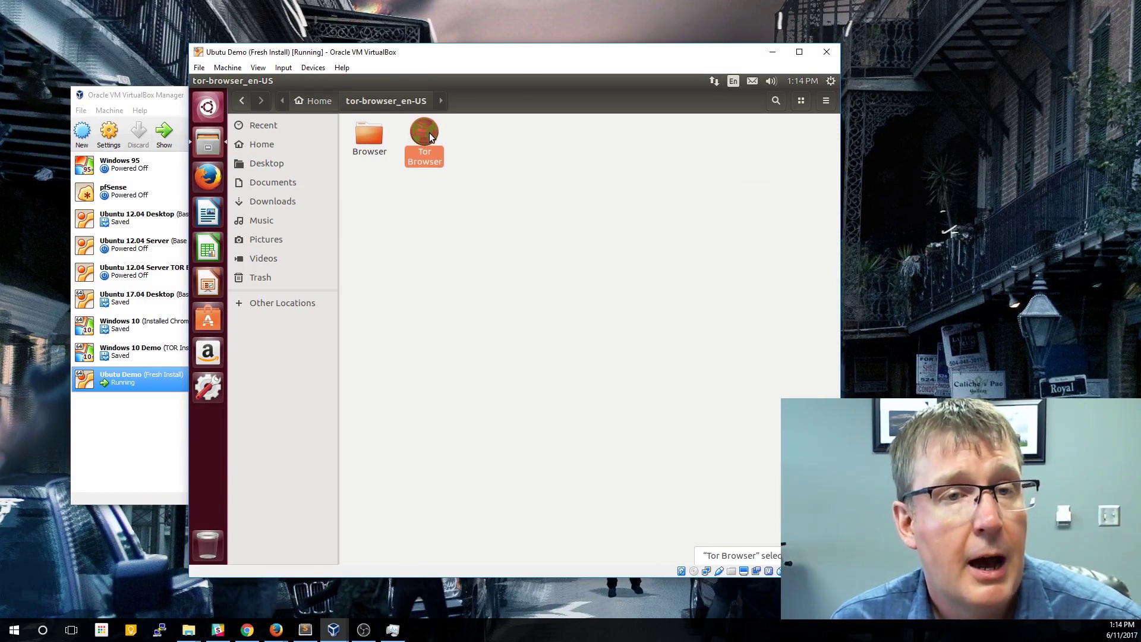
left_click_drag(429, 133, 205, 389)
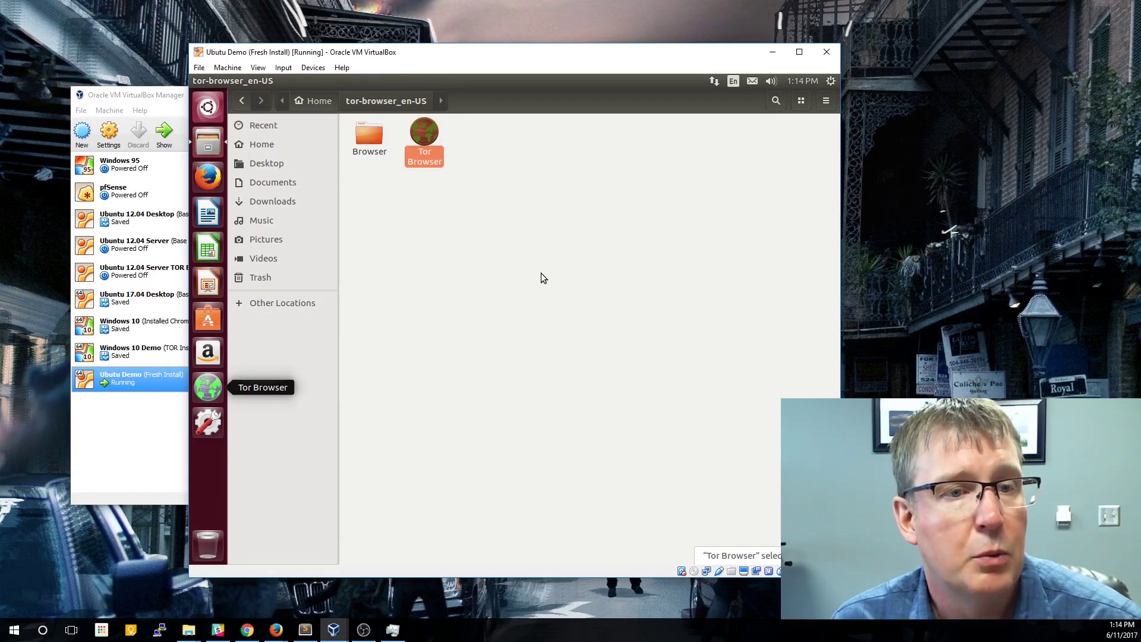
Close Files and start Tor Browser from its new launcher icon.
left_click(422, 229)
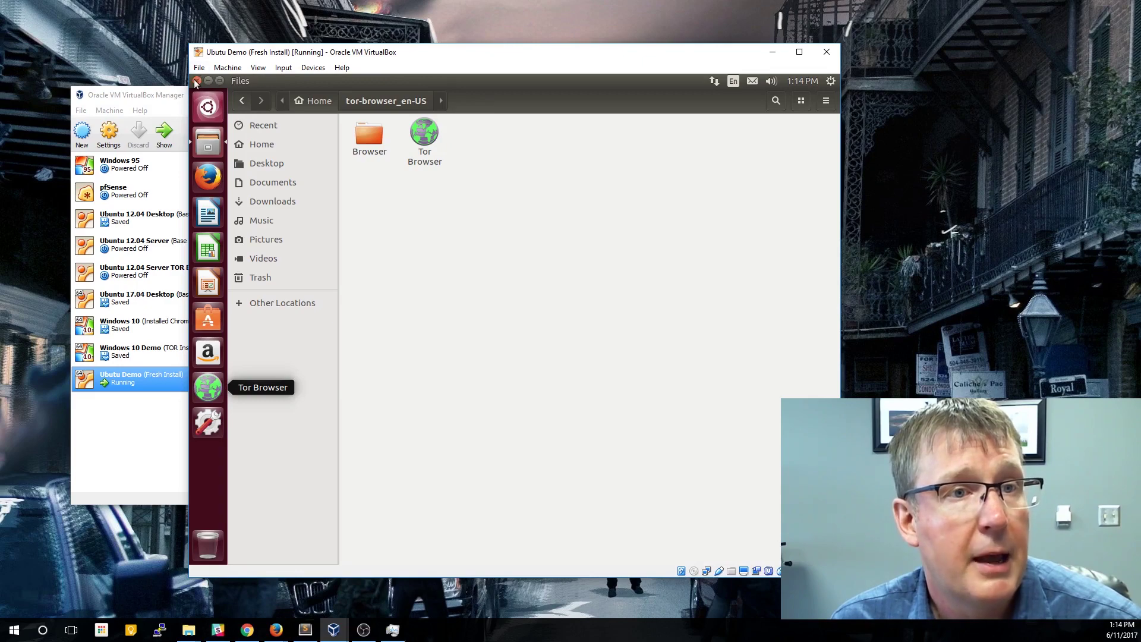
left_click(196, 81)
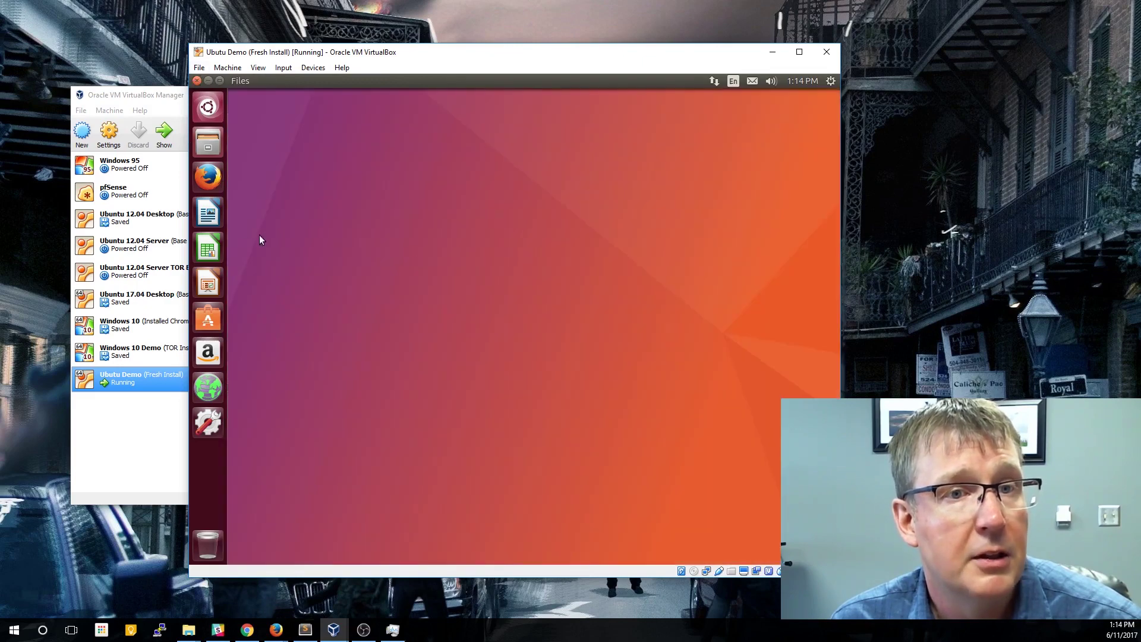
left_click(204, 390)
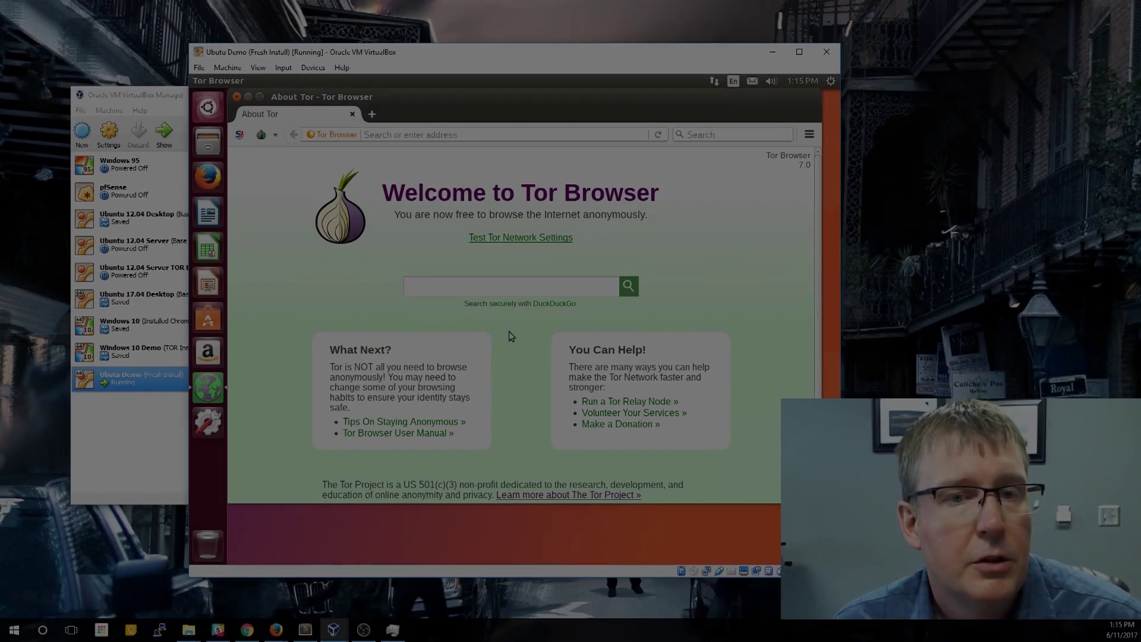